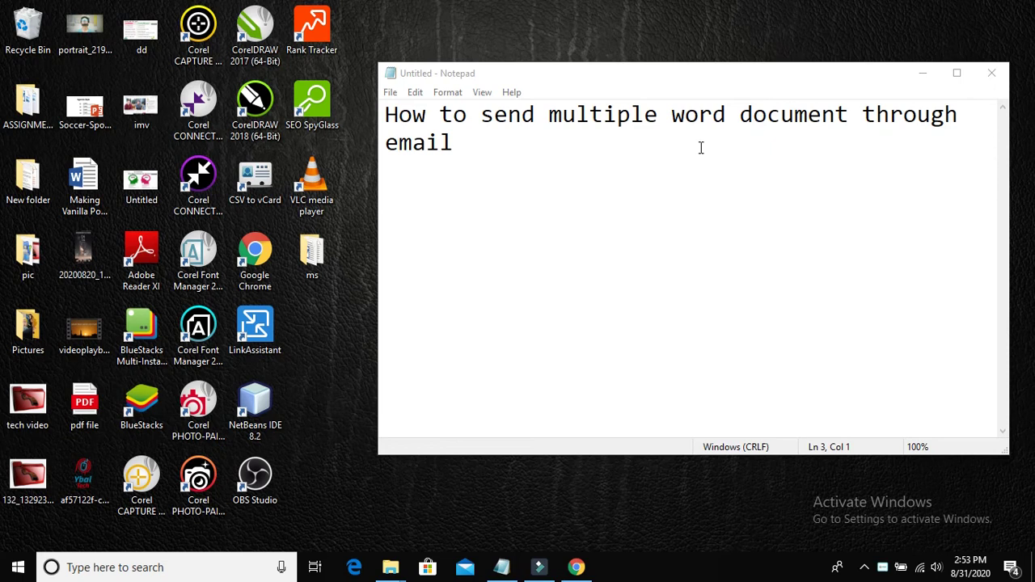
- Add the note 'i will be using this file' on a new line below the title
left_click_drag(460, 143, 386, 115)
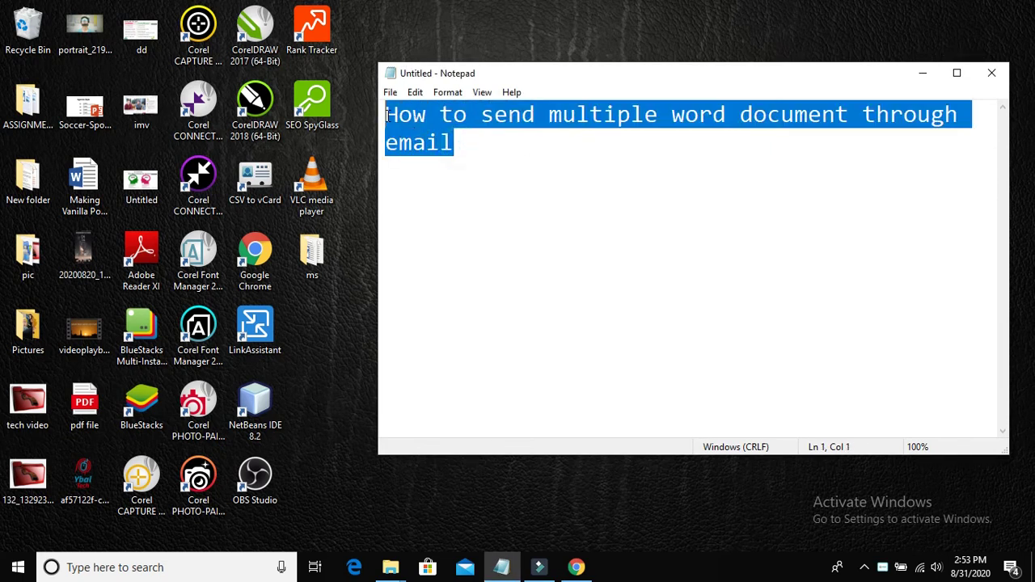
left_click(507, 146)
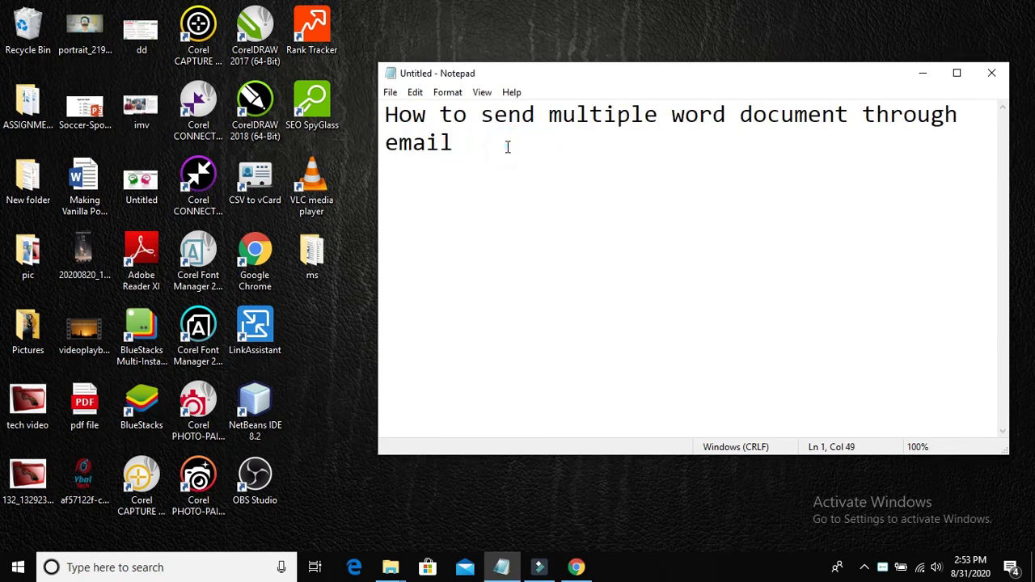
key("Return")
type("i")
key("BackSpace")
key("BackSpace")
type("i will n")
key("BackSpace")
type("be using this ")
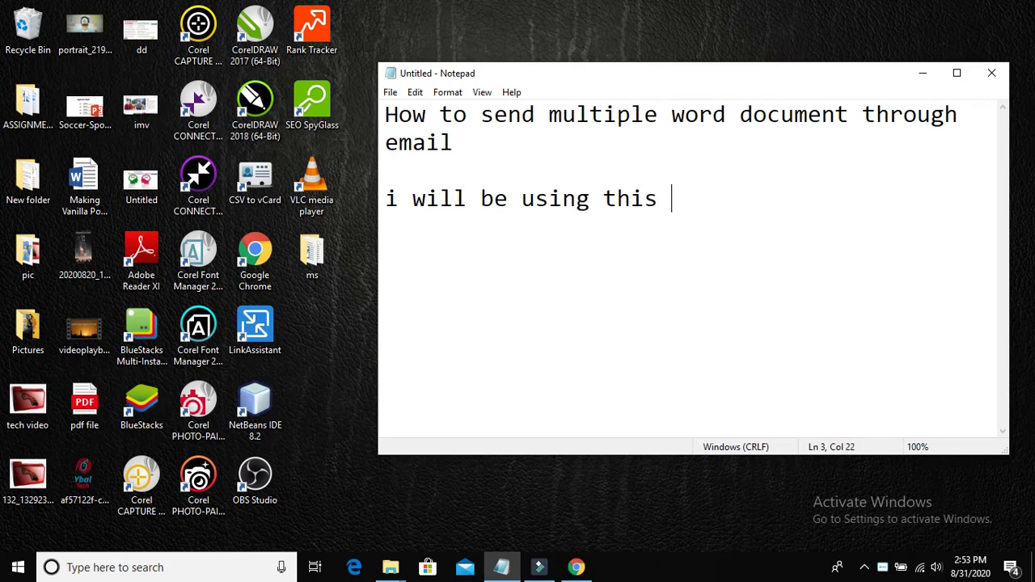
type("file")
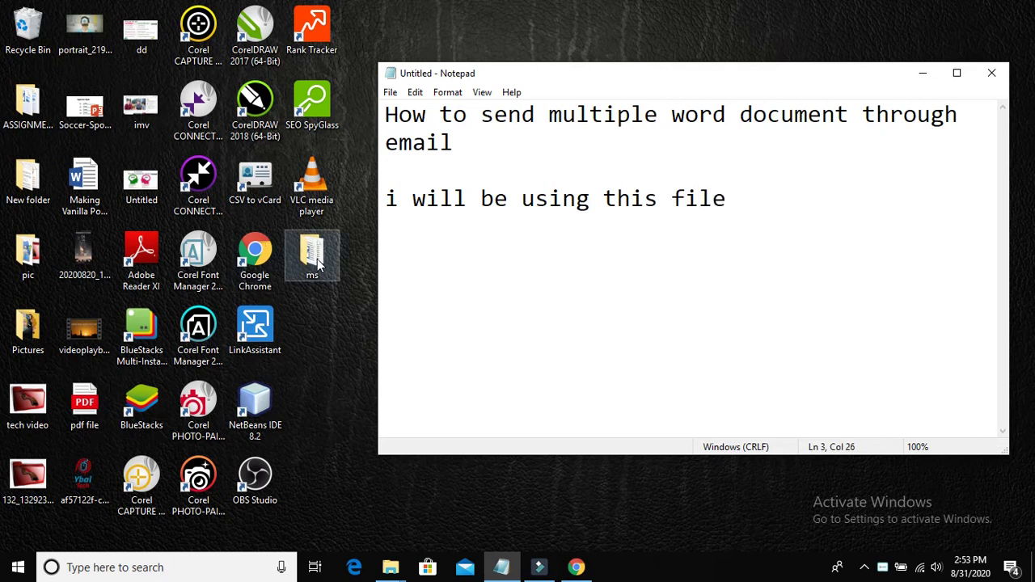
- Add the line 'firstly convert the document to zip.' beneath that note
left_click(749, 213)
key("Return")
key("Return")
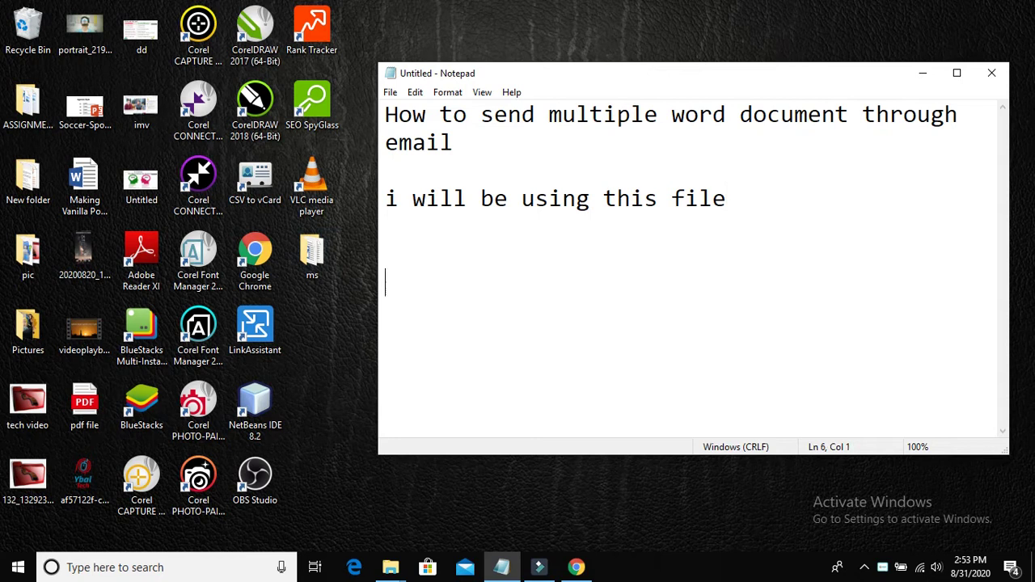
type("firstly convert ")
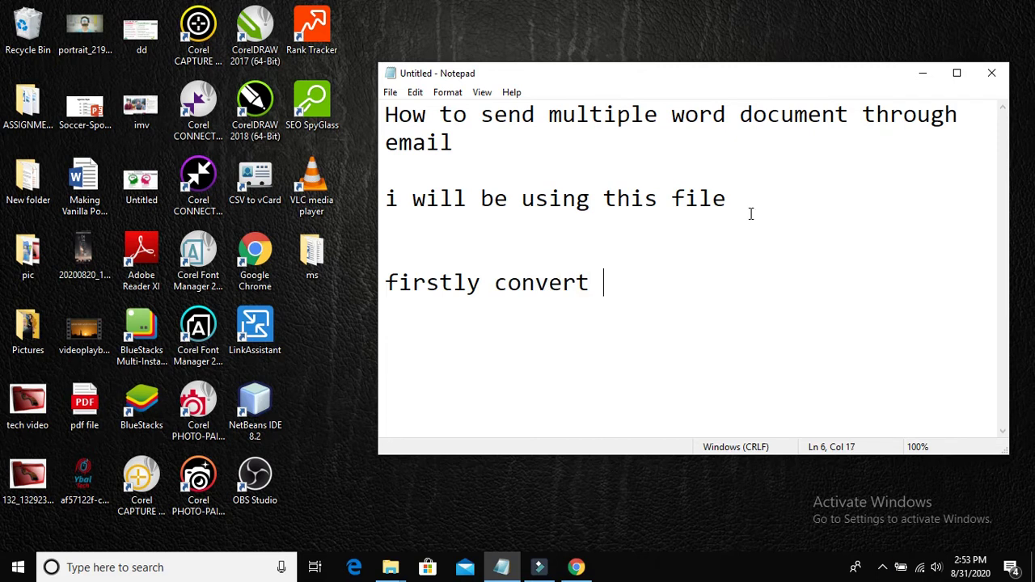
type("the ")
type("document to zip")
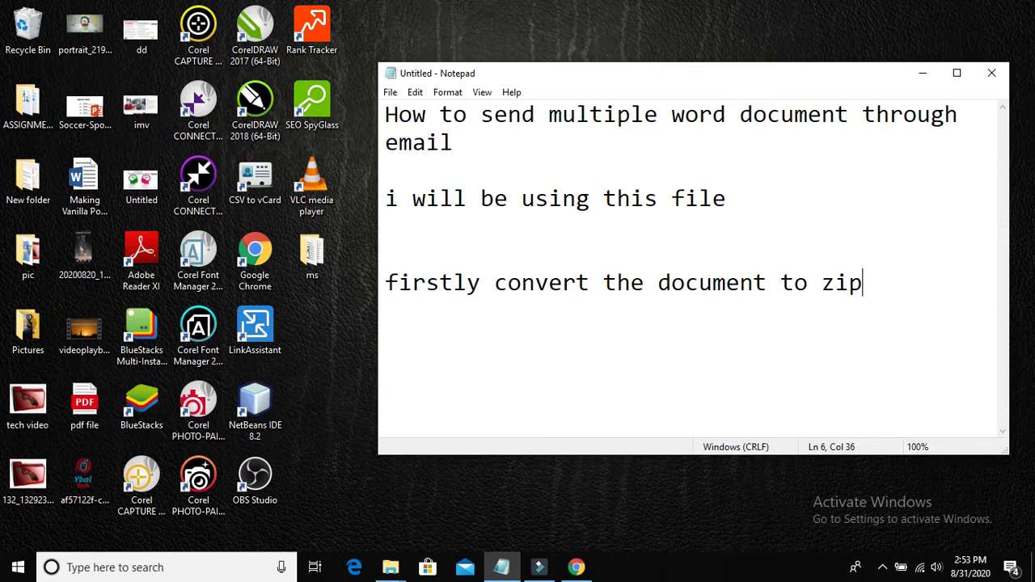
type(" for")
type(" e")
key("BackSpace")
key("BackSpace")
key("BackSpace")
key("BackSpace")
key("BackSpace")
type(".")
left_click(319, 271)
- Compress the four Word documents in the ms folder into a zip named 'document to send'
double_click(315, 267)
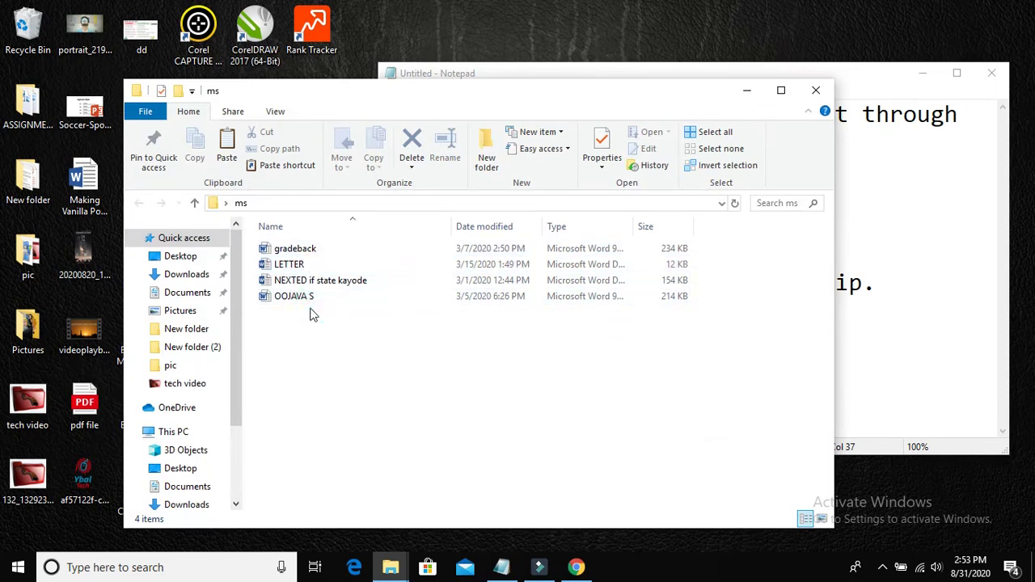
left_click_drag(315, 329, 286, 249)
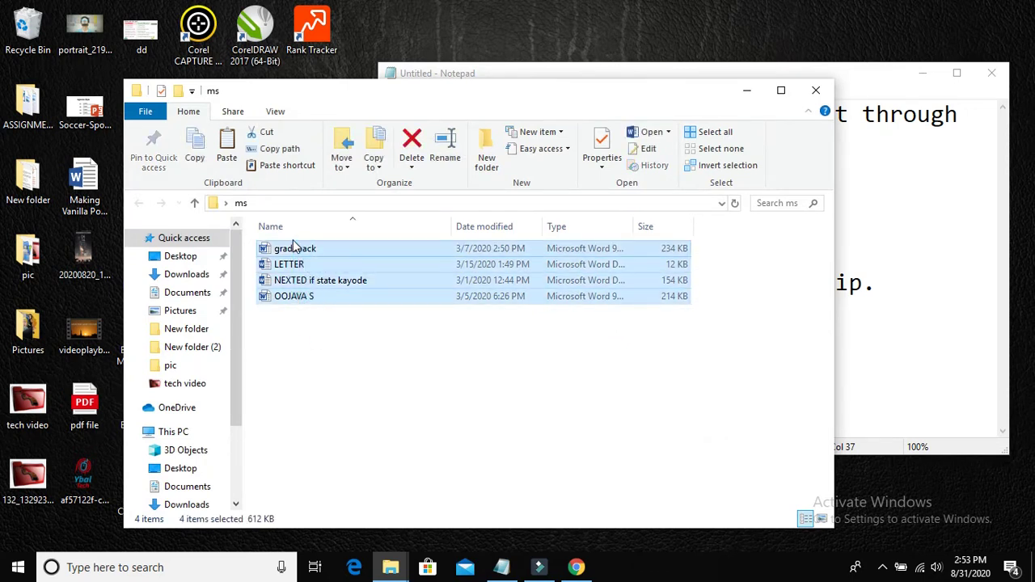
right_click(287, 252)
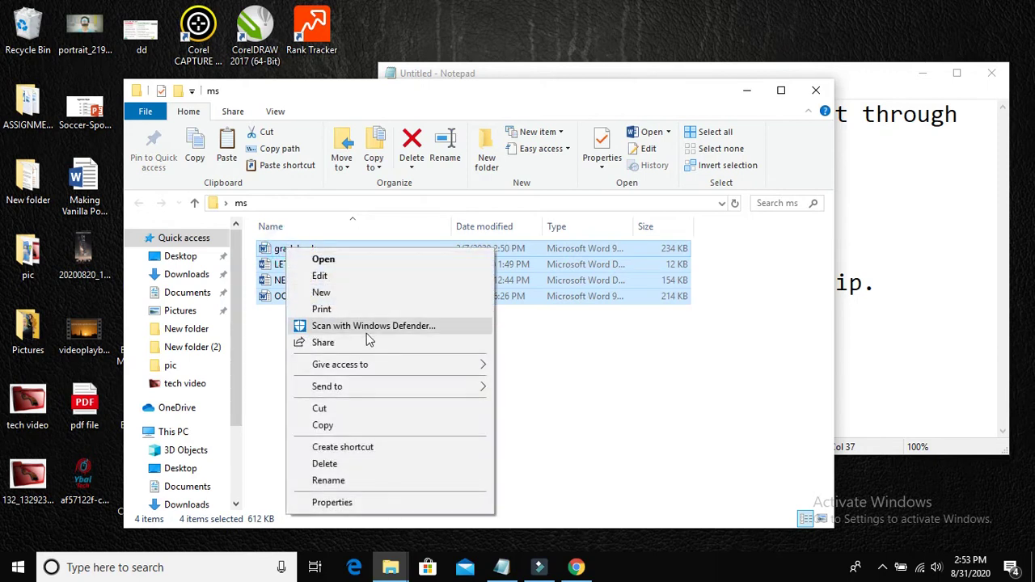
mouse_move(394, 386)
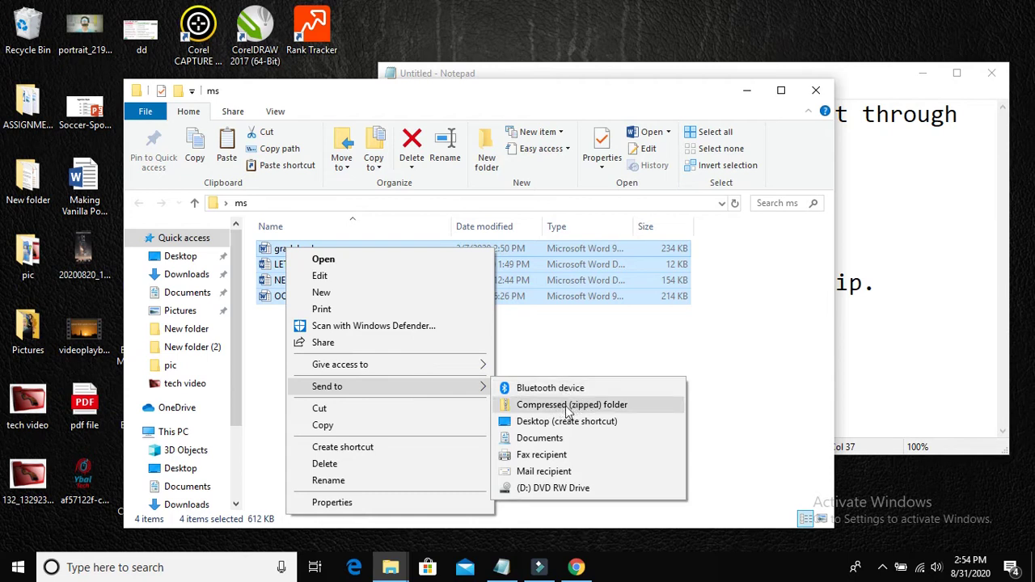
left_click(569, 408)
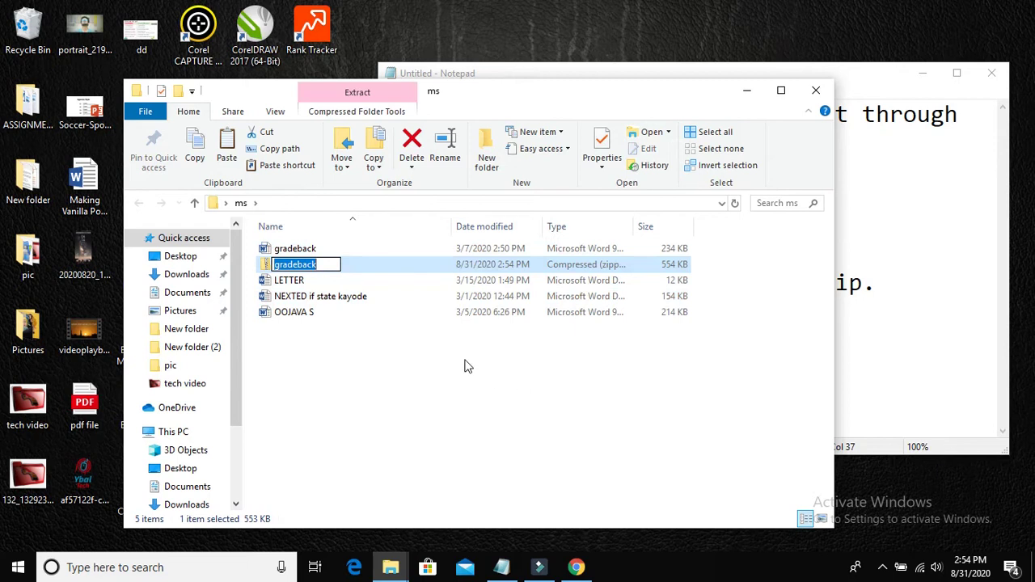
type("document to sne")
key("BackSpace")
key("BackSpace")
type("end")
key("Return")
- Check that the 'document to send' zip holds the four documents, then return to the ms folder
left_click(296, 393)
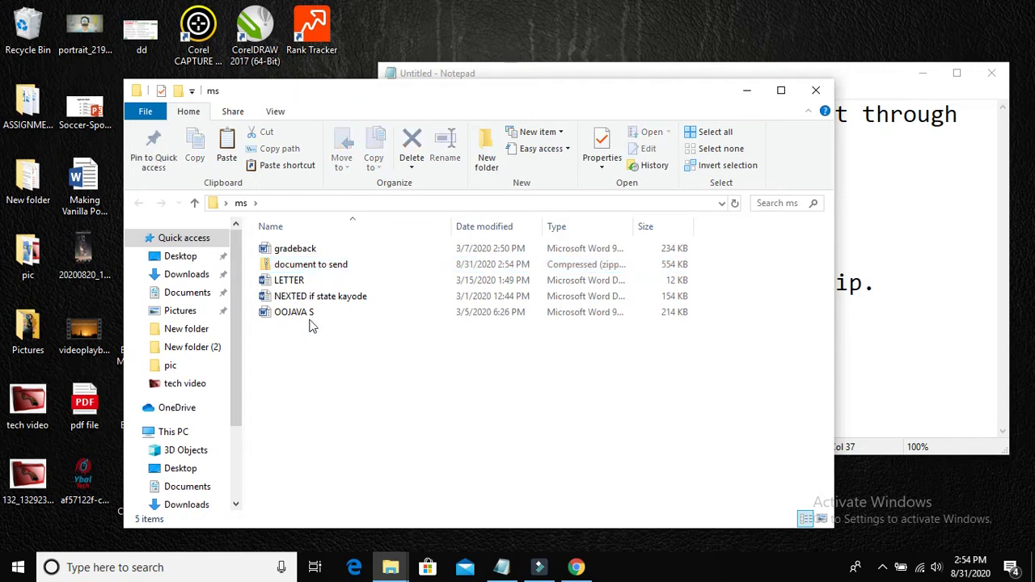
double_click(306, 267)
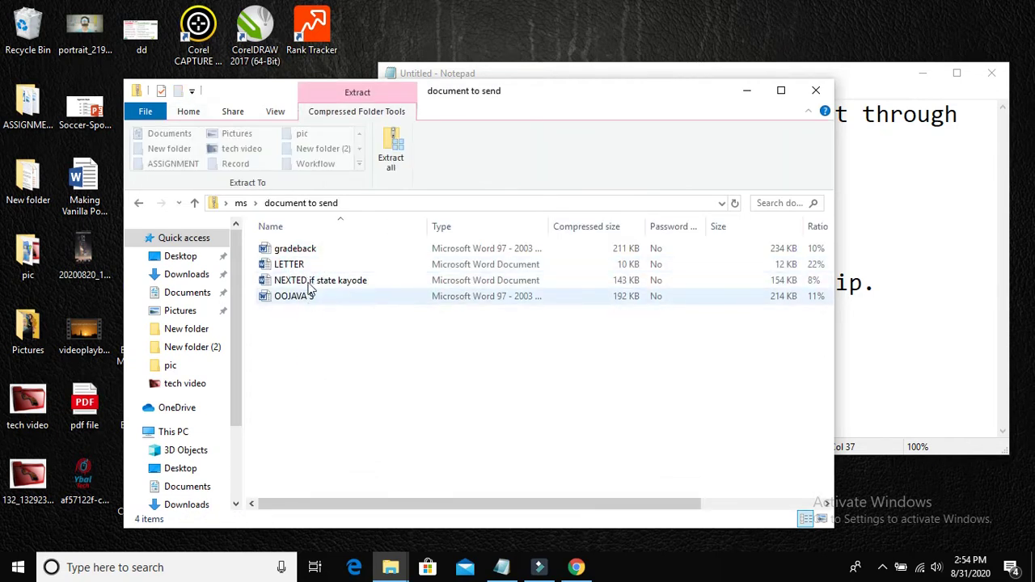
left_click(140, 206)
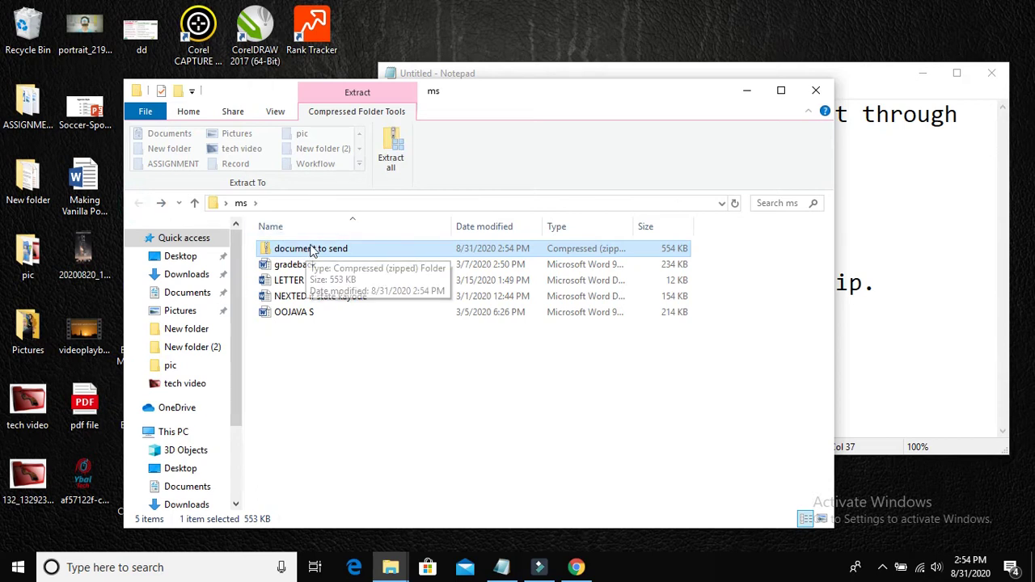
- Go back to the Notepad notes and start a new line after the zip note
left_click(885, 316)
left_click(898, 291)
key("Return")
key("Return")
- Write 'open your gmail and login' as the next note line, followed by a new line
type("open your gmail anbd")
key("BackSpace")
key("BackSpace")
key("BackSpace")
type("d login")
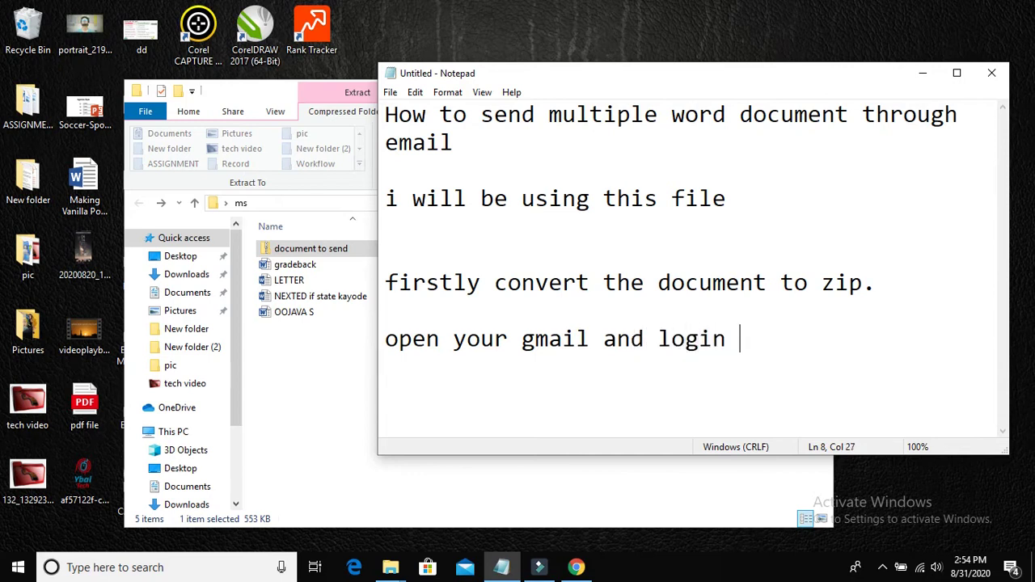
key("Return")
key("Return")
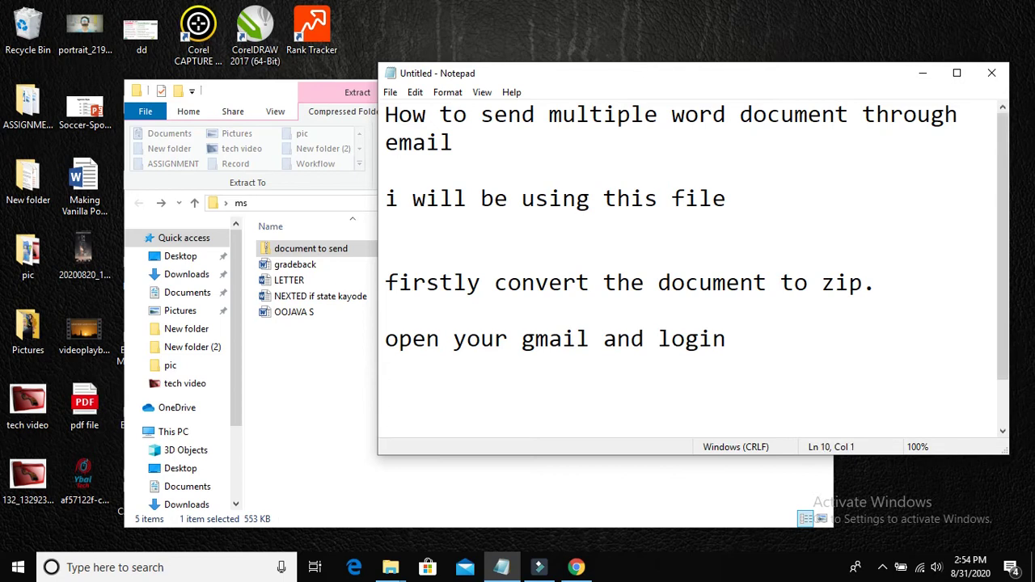
- Switch to the Gmail inbox in Chrome and start a new message
left_click(577, 569)
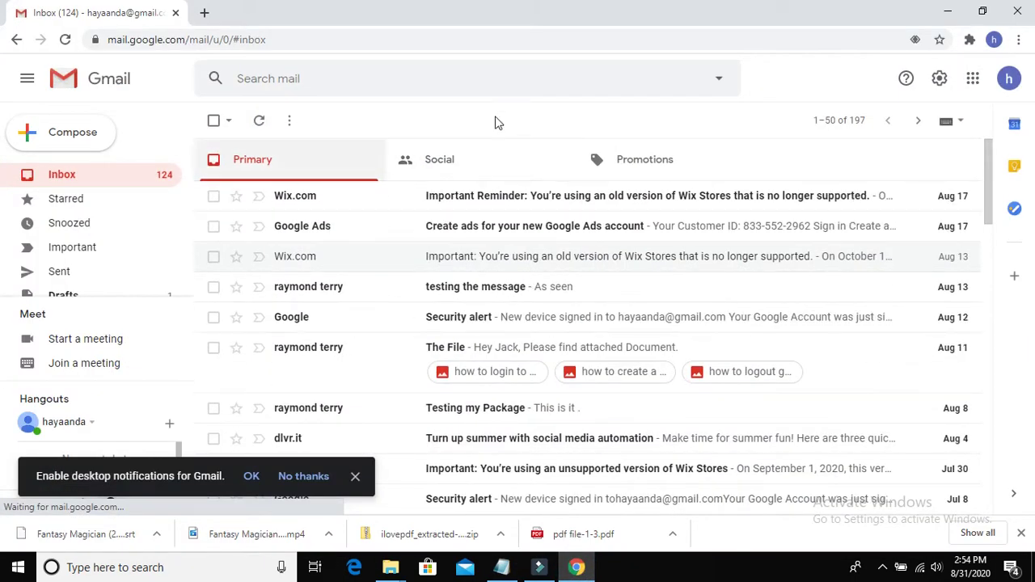
left_click(70, 135)
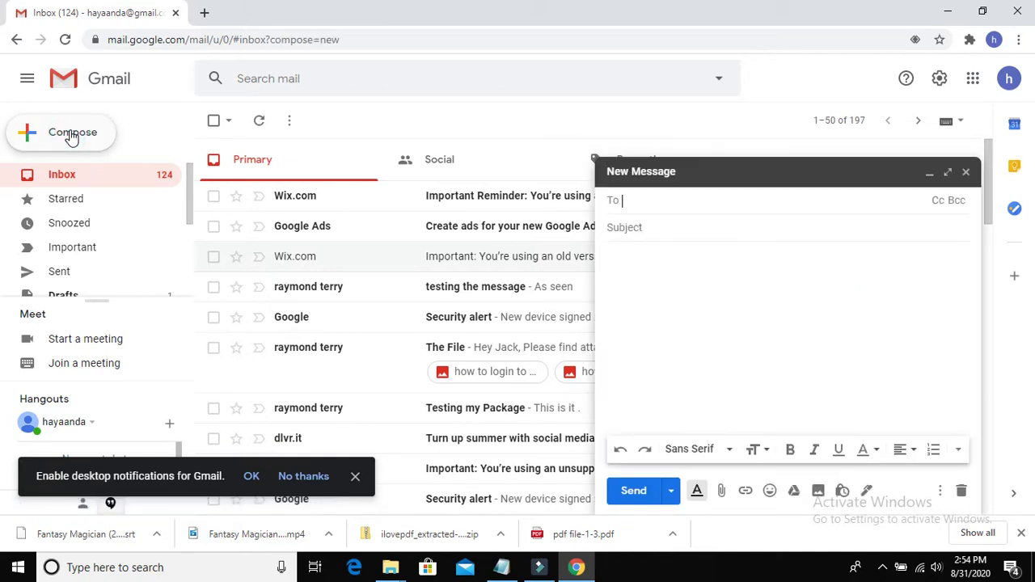
- Attach the 'document to send' zip from the Desktop's ms folder to the message
left_click(722, 491)
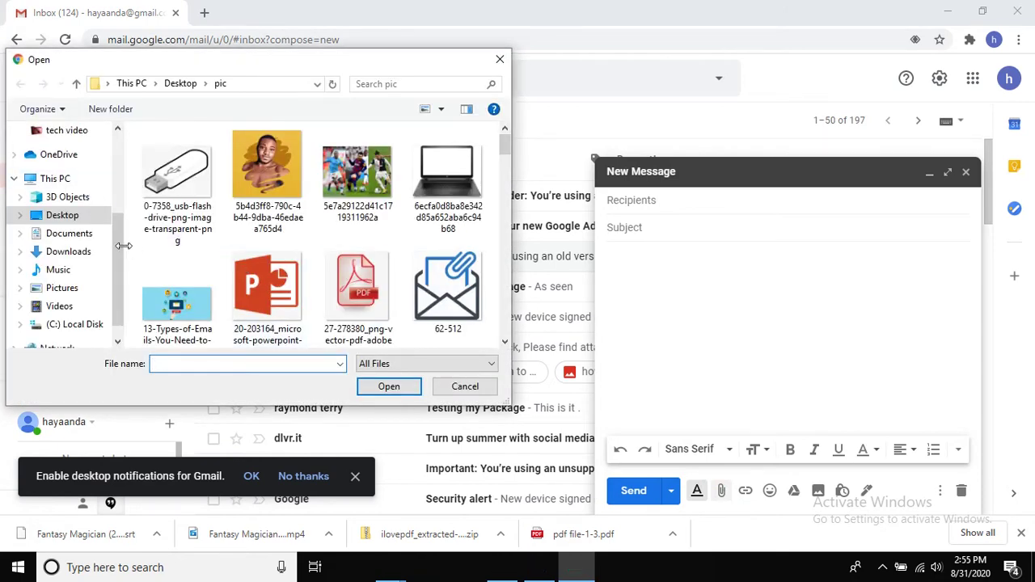
left_click_drag(117, 248, 110, 177)
left_click(81, 164)
left_click(83, 168)
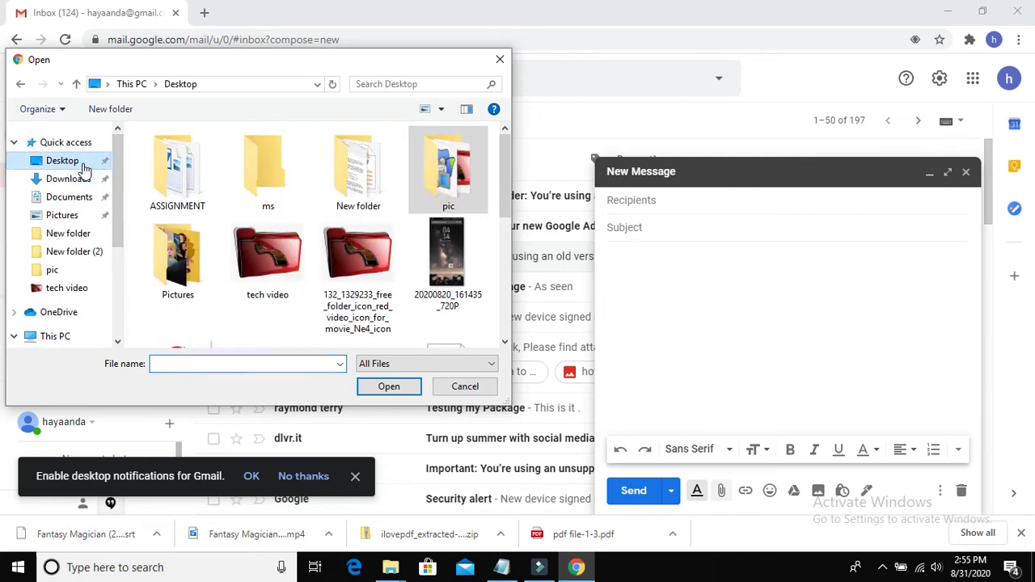
mouse_move(508, 162)
left_mouse_down()
mouse_move(500, 261)
mouse_move(497, 164)
left_mouse_up()
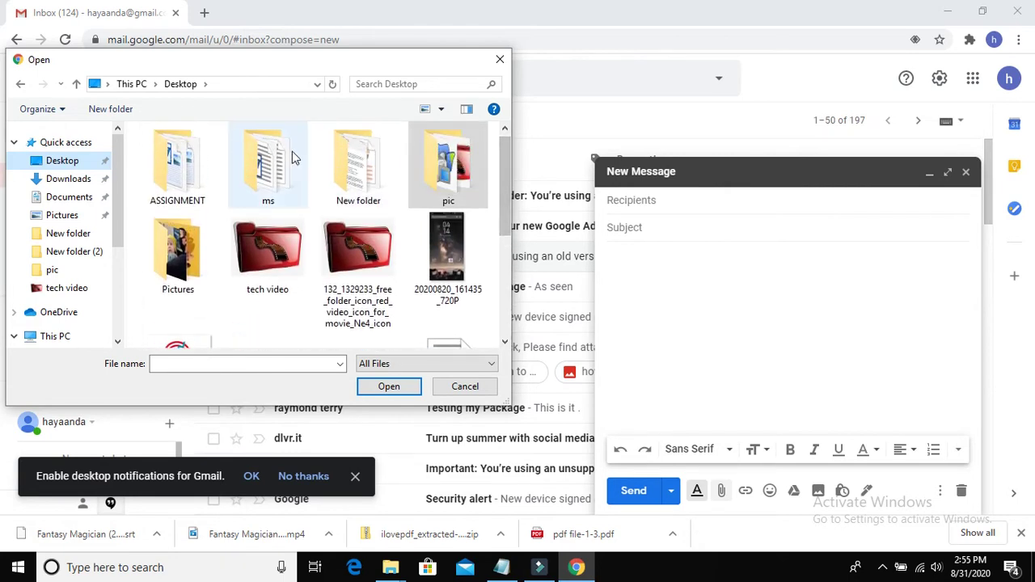
double_click(291, 153)
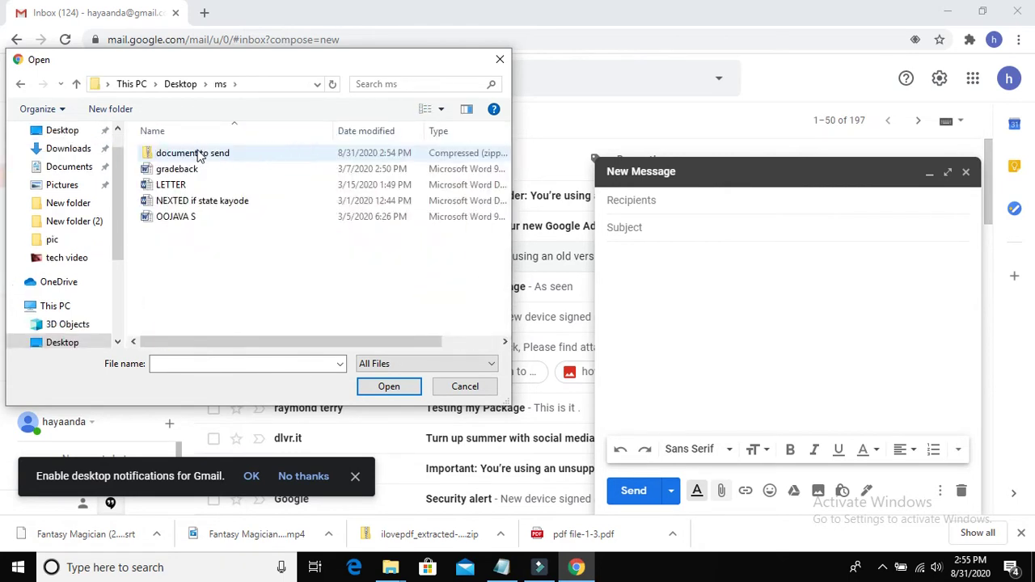
left_click(201, 154)
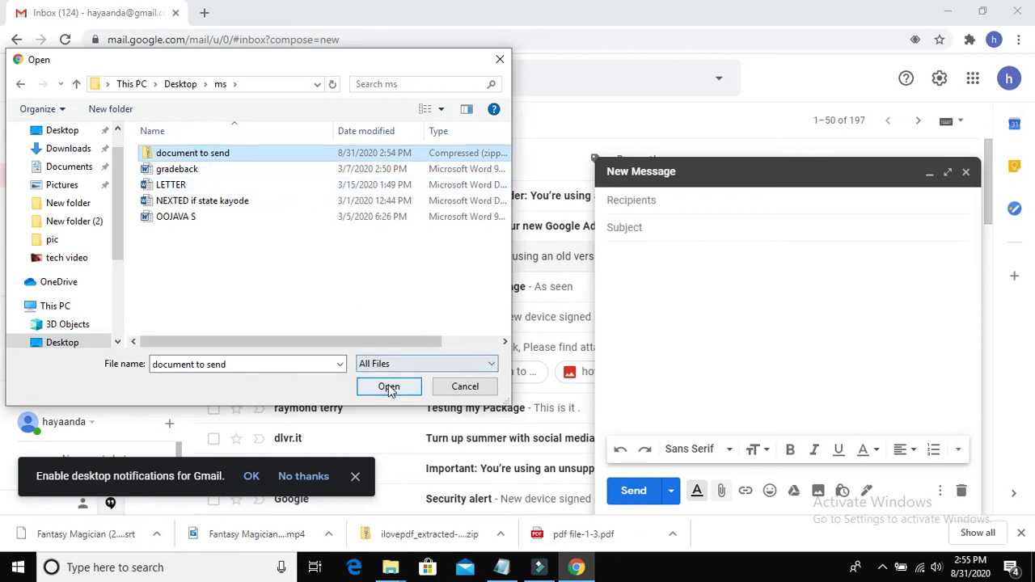
left_click(389, 387)
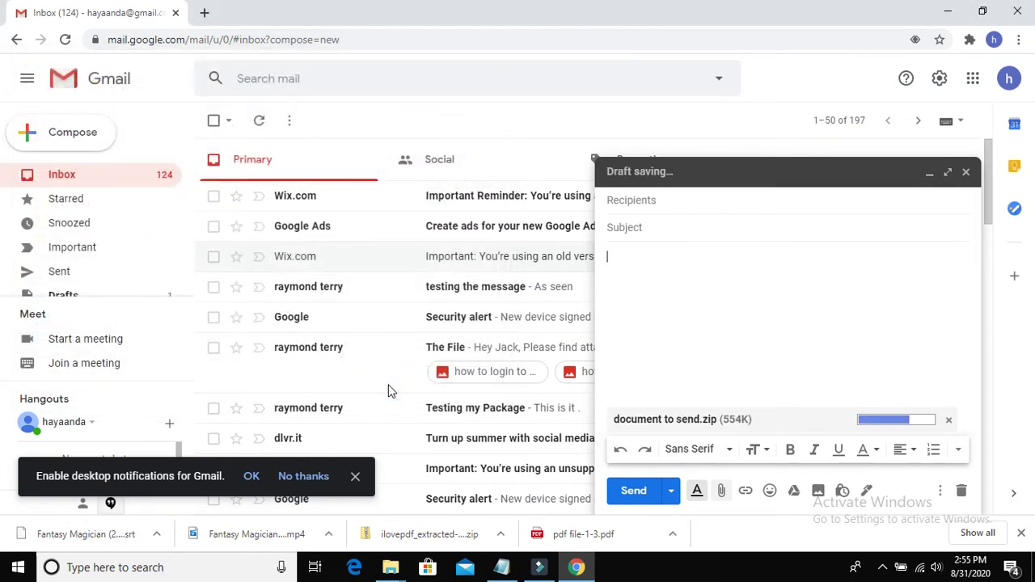
- Fill in the recipient's e-mail address in the To field, accepting the suggestion
left_click(858, 390)
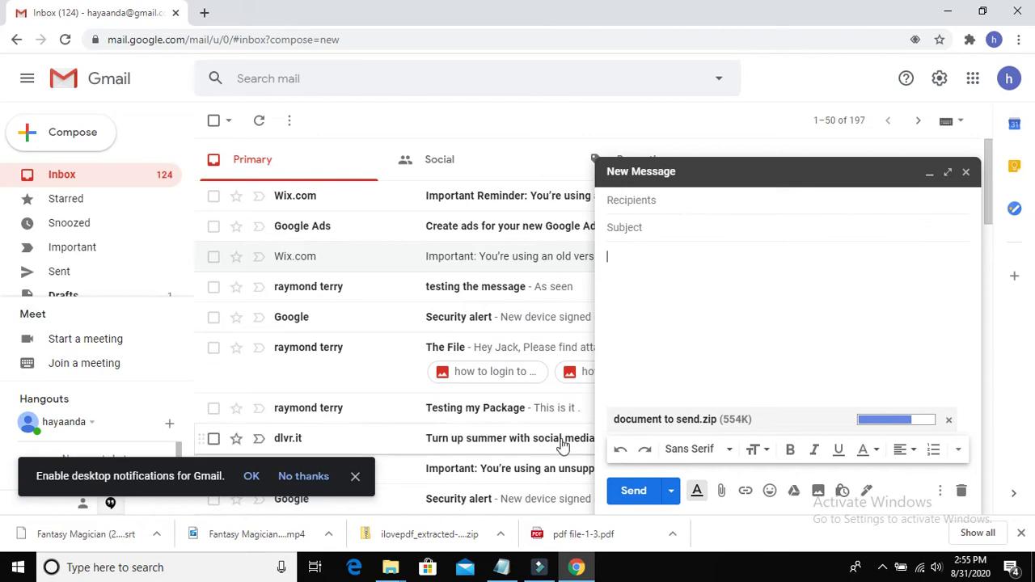
left_click(661, 200)
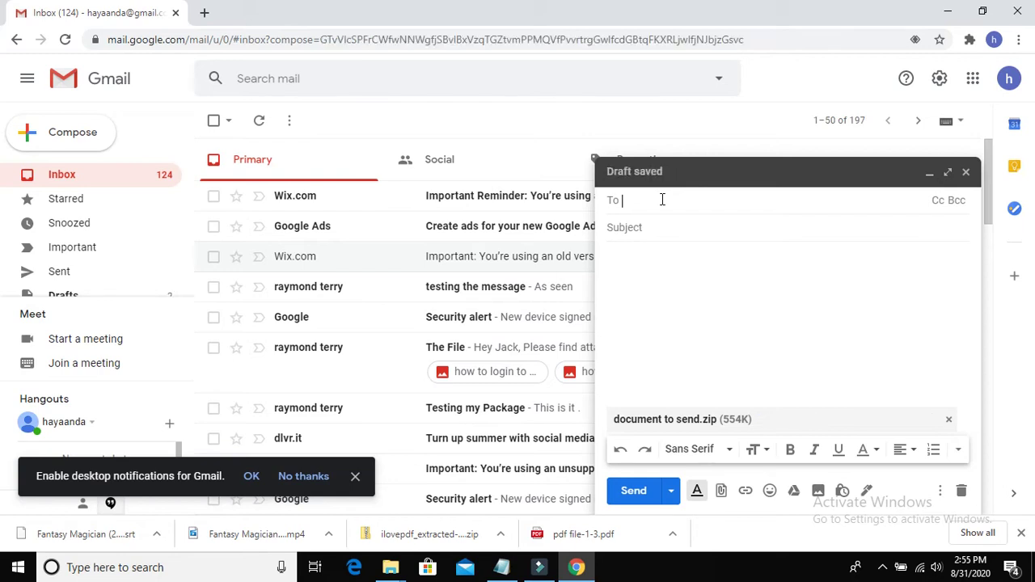
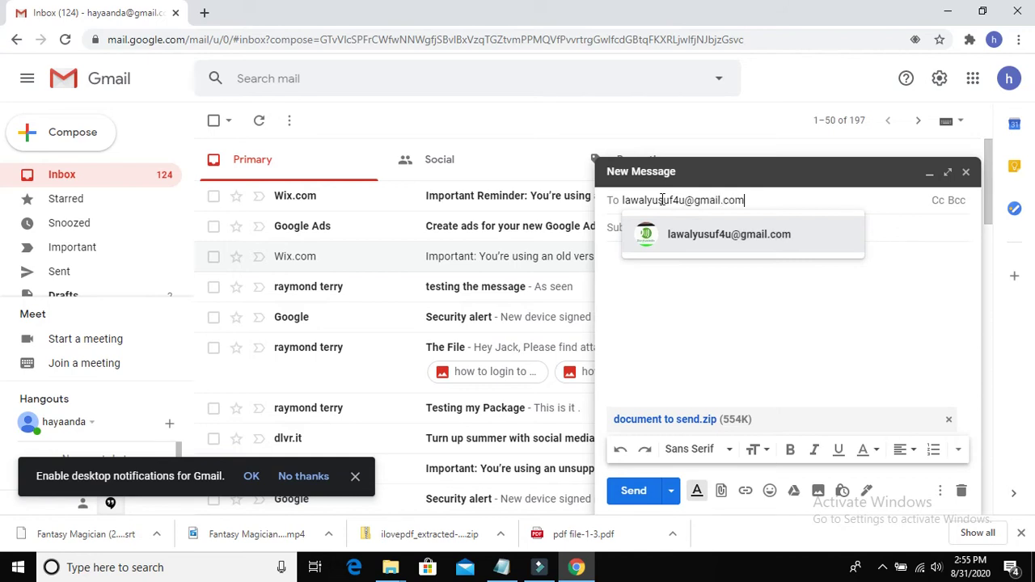
left_click(685, 313)
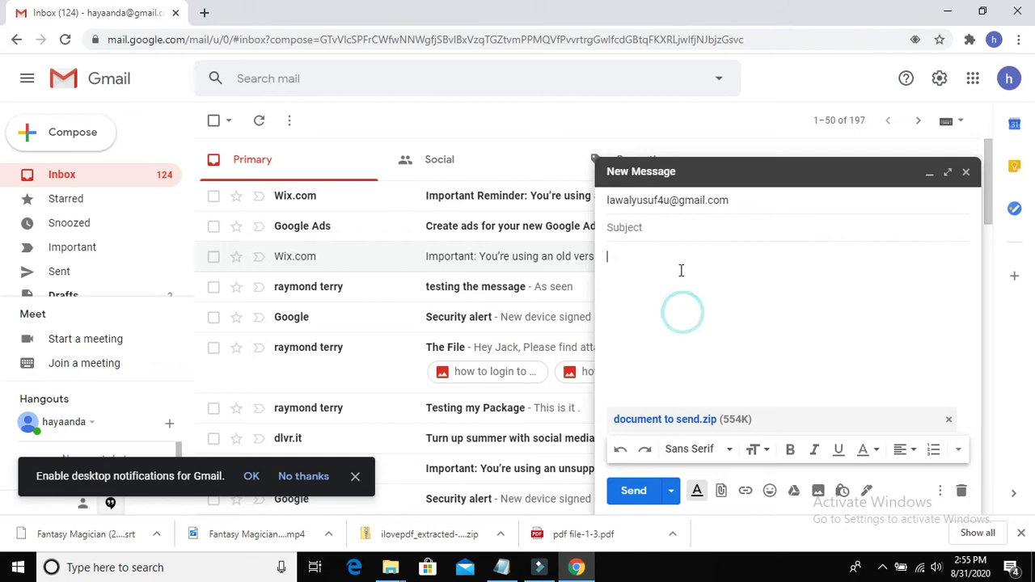
- Send the email with subject 'Student Assignment' and body 'Please find attached document'
left_click(663, 231)
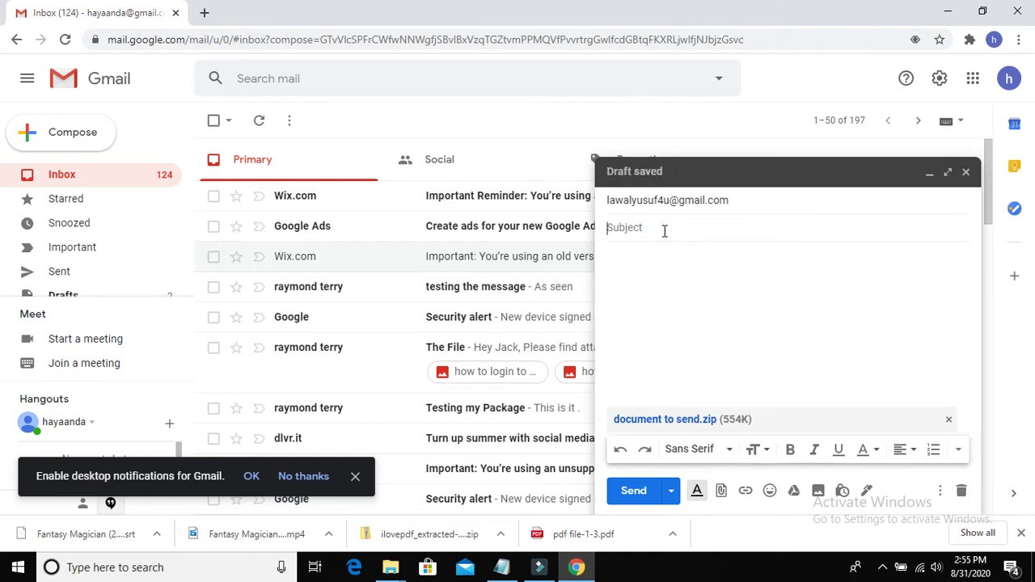
type("Stud")
type("ent Assign")
type("ment")
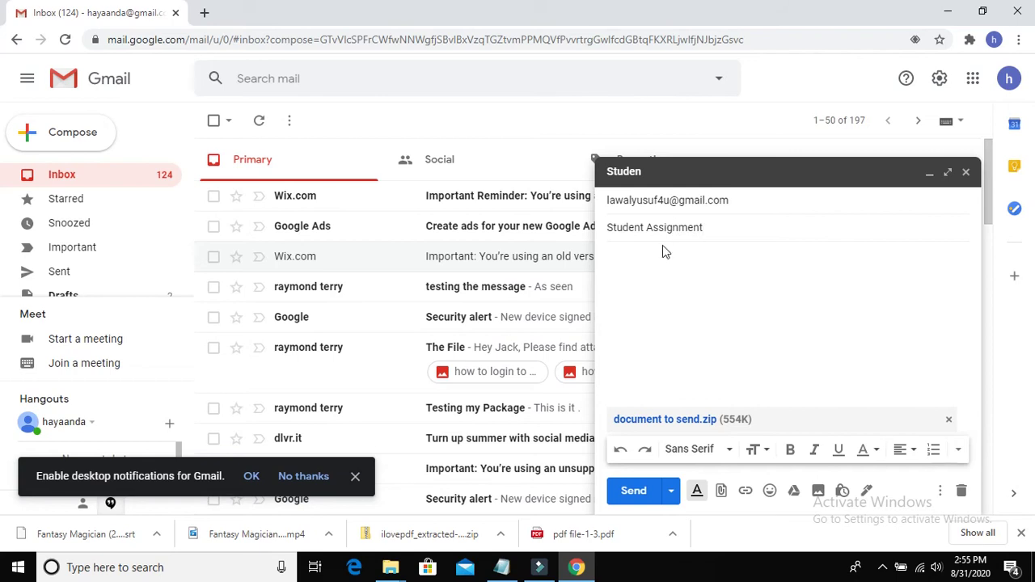
left_click(663, 247)
type("Plea")
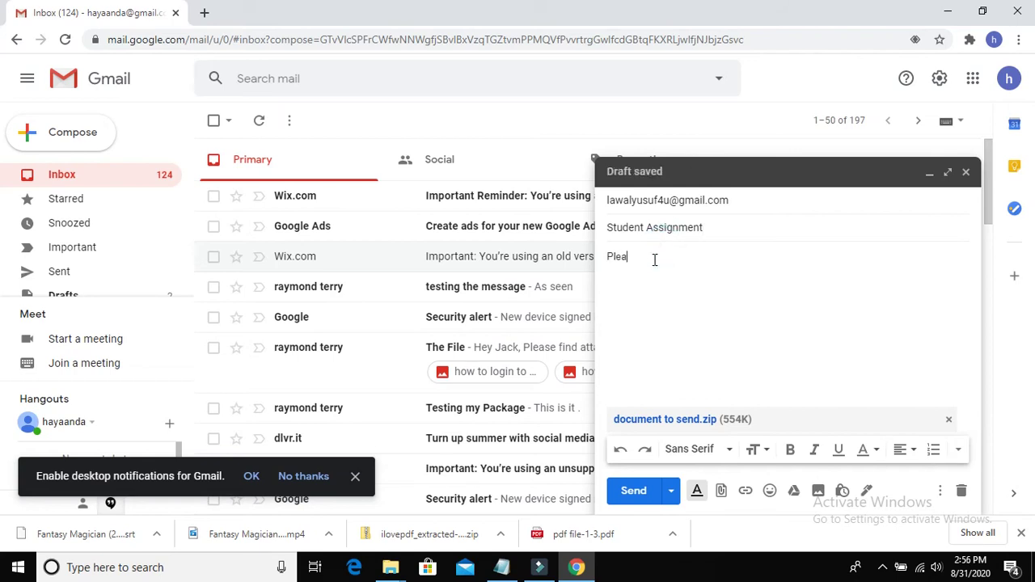
type("nd")
type("h th")
type("ocument")
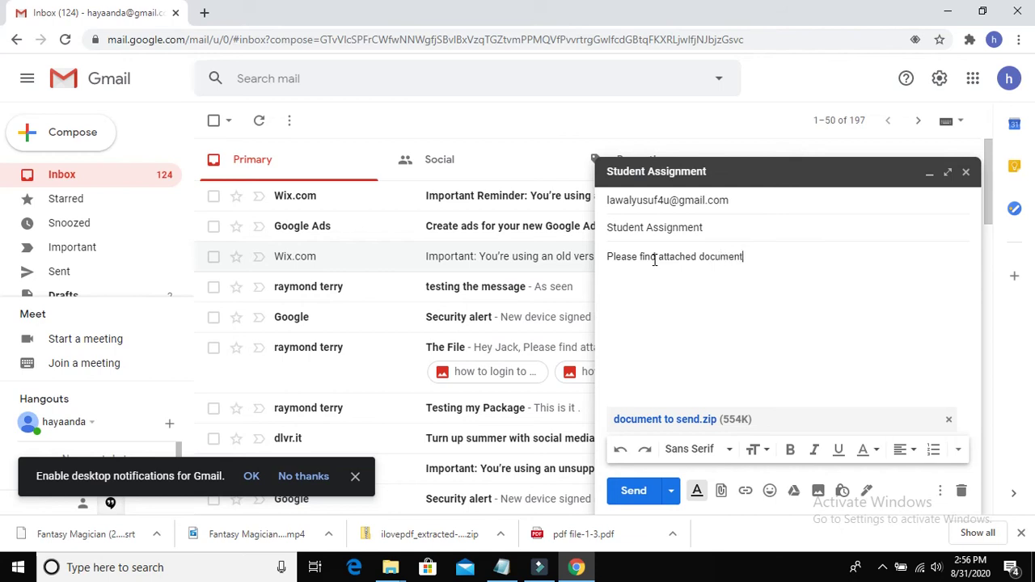
left_click(633, 492)
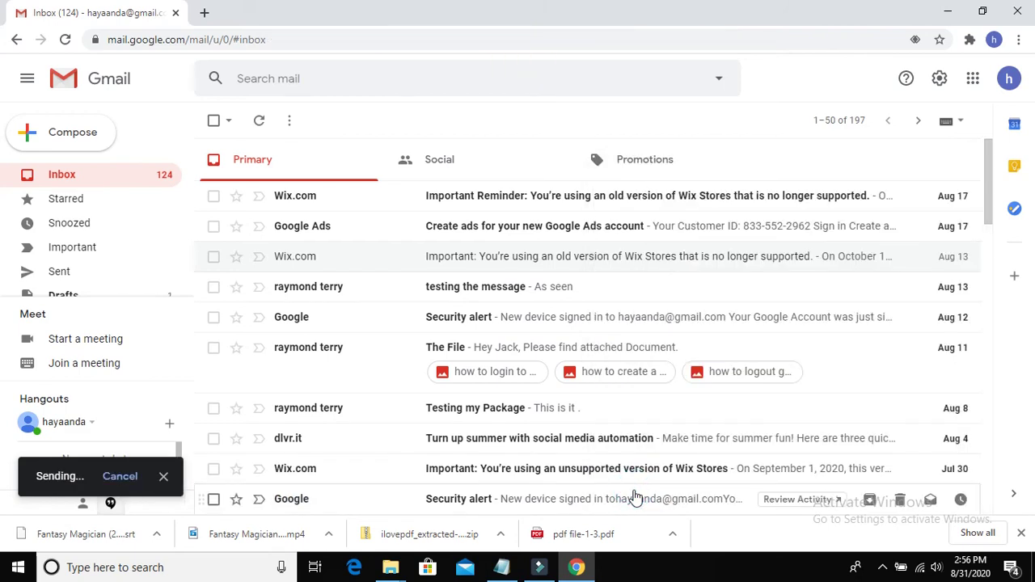
- Add the note 'the document as been successfully sent' on line 10
left_click(511, 570)
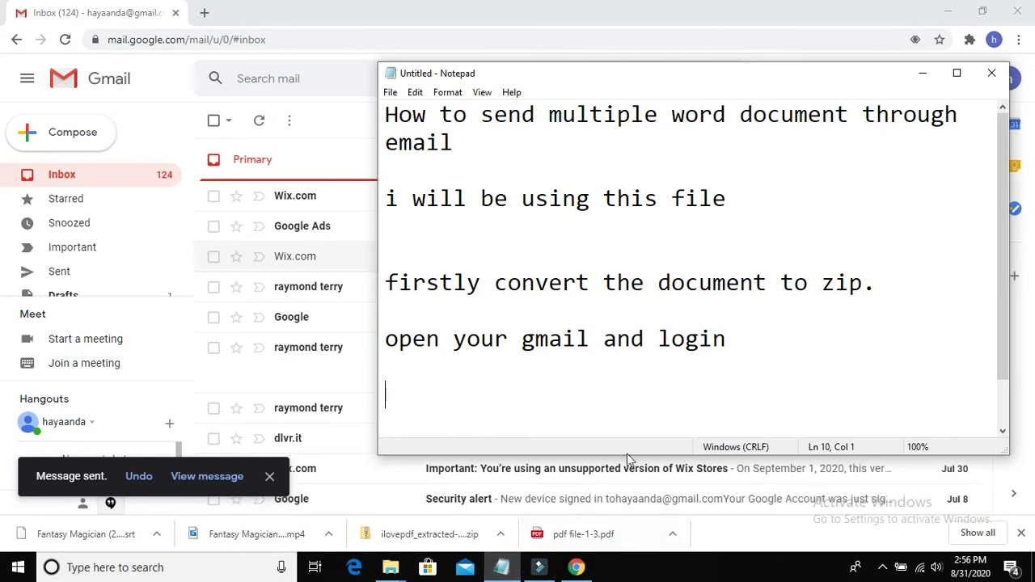
left_click(497, 396)
type("the ")
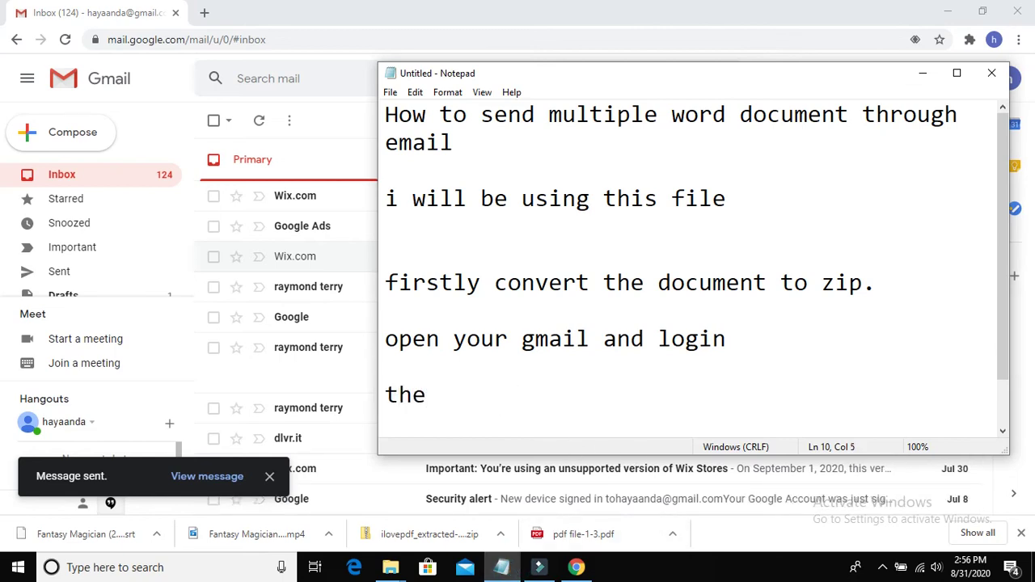
type("document as been successfully sent")
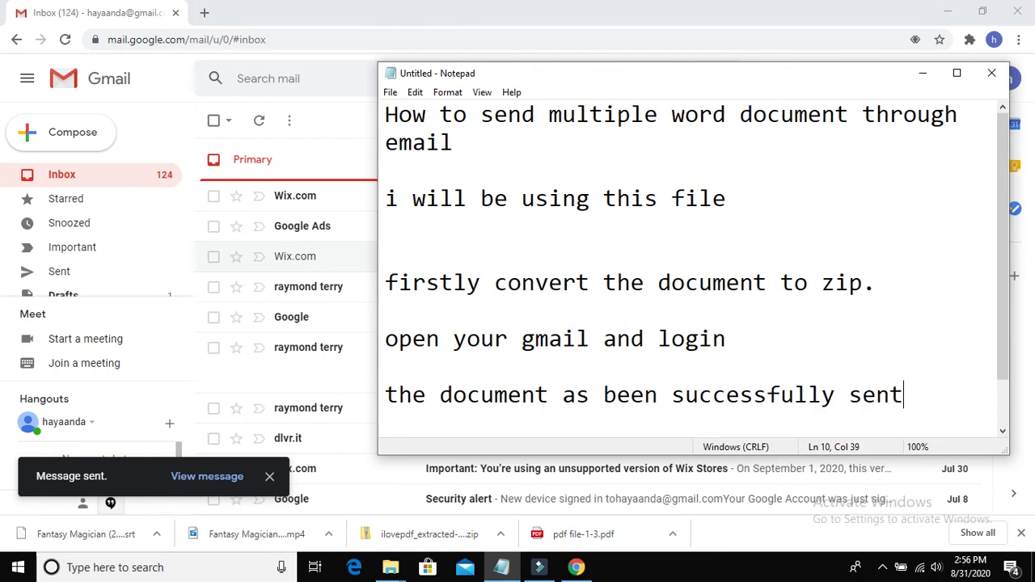
type("\\")
key("Return")
key("Return")
key("BackSpace")
key("BackSpace")
key("BackSpace")
- Add the closing lines 'thanks for watching' and 'please subscribe to us'
key("Return")
key("Return")
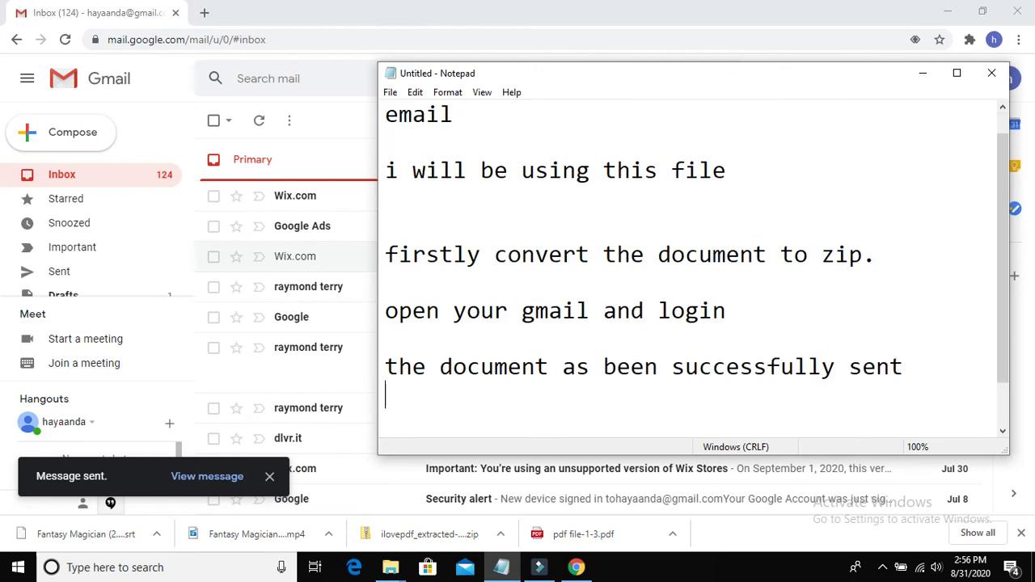
type("thanks for watching")
key("Return")
key("Return")
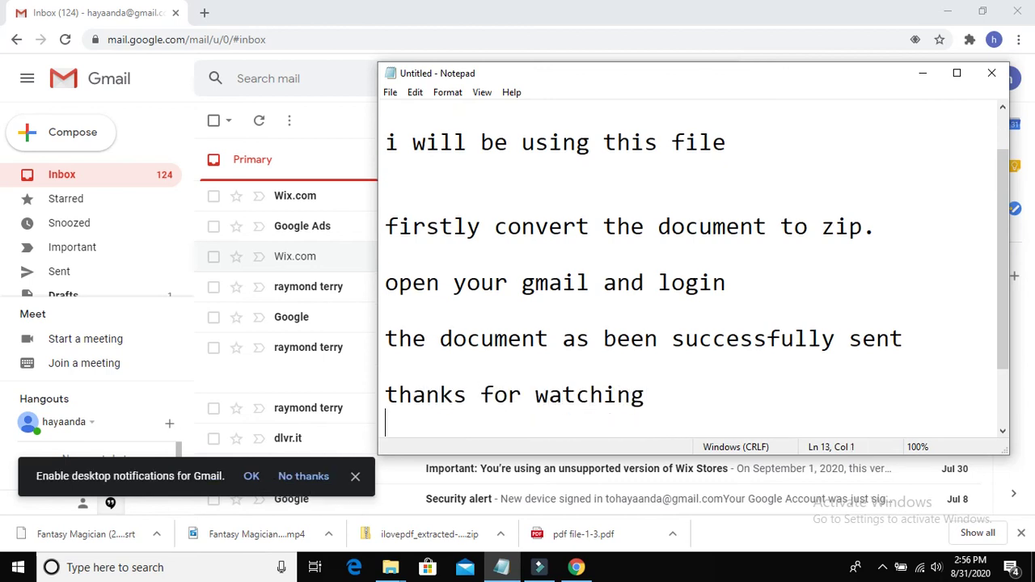
type("please subsc")
type("ibe top")
key("BackSpace")
key("BackSpace")
type("us")
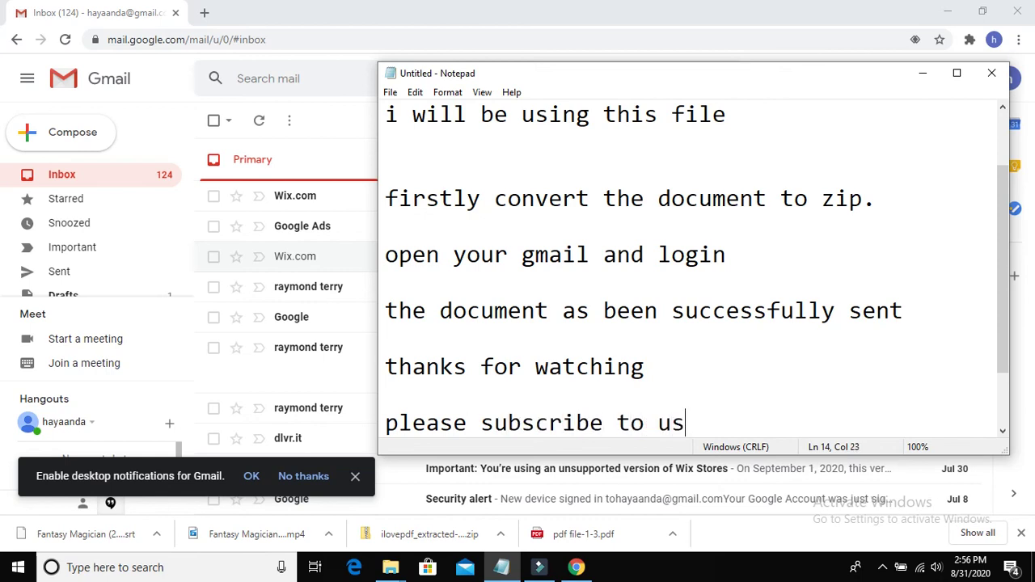
left_click(887, 569)
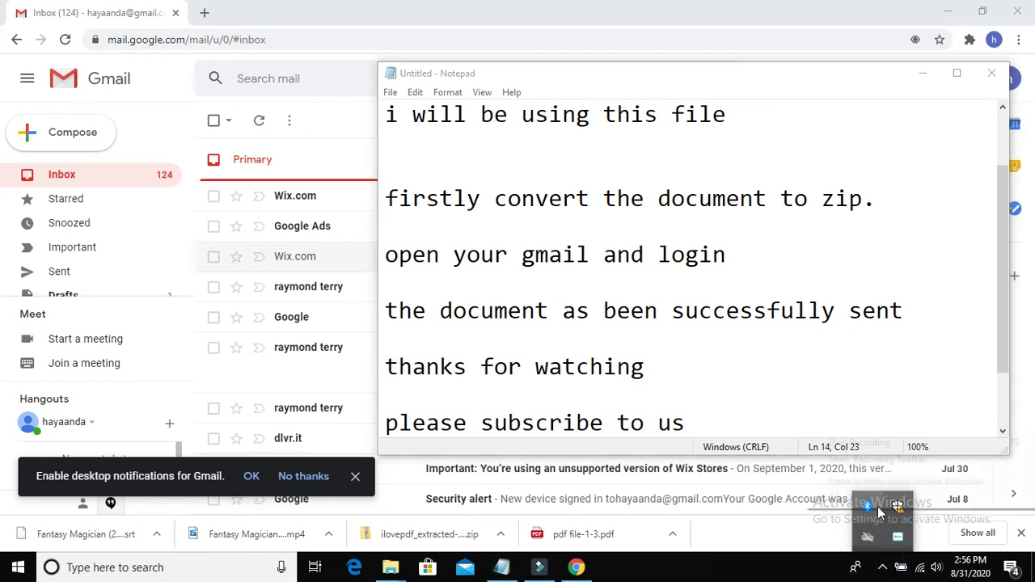